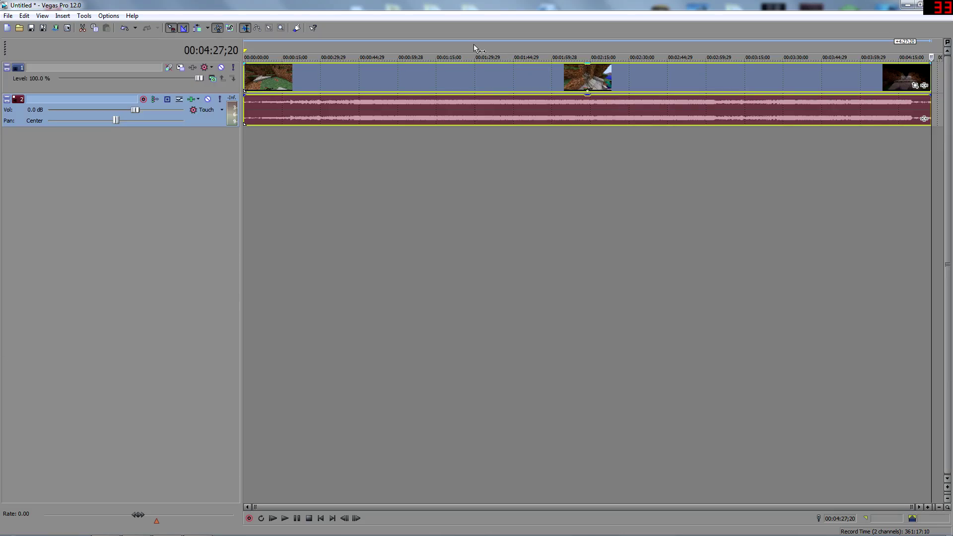
# Drag the collapsed docking splitter down to reveal the Video Preview and Project Media panes
pyautogui.moveTo(474, 45)
pyautogui.mouseDown()
pyautogui.moveTo(487, 88)
pyautogui.moveTo(479, 370)
pyautogui.moveTo(476, 354)
pyautogui.mouseUp()
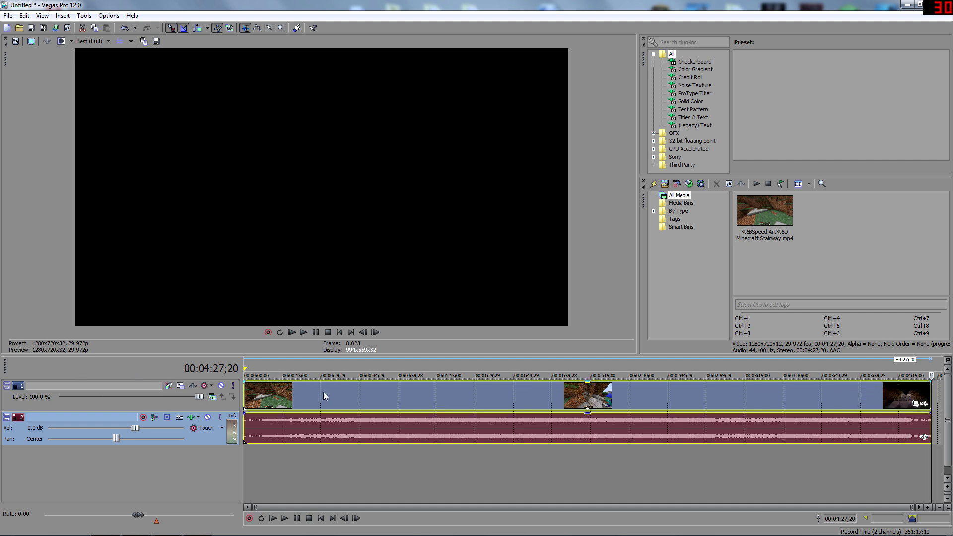
# Drag Minecraft Stairway.mp4 from Project Media onto the timeline below the tracks as a new pair
pyautogui.moveTo(323, 395)
pyautogui.mouseDown()
pyautogui.moveTo(586, 396)
pyautogui.moveTo(323, 396)
pyautogui.mouseUp()
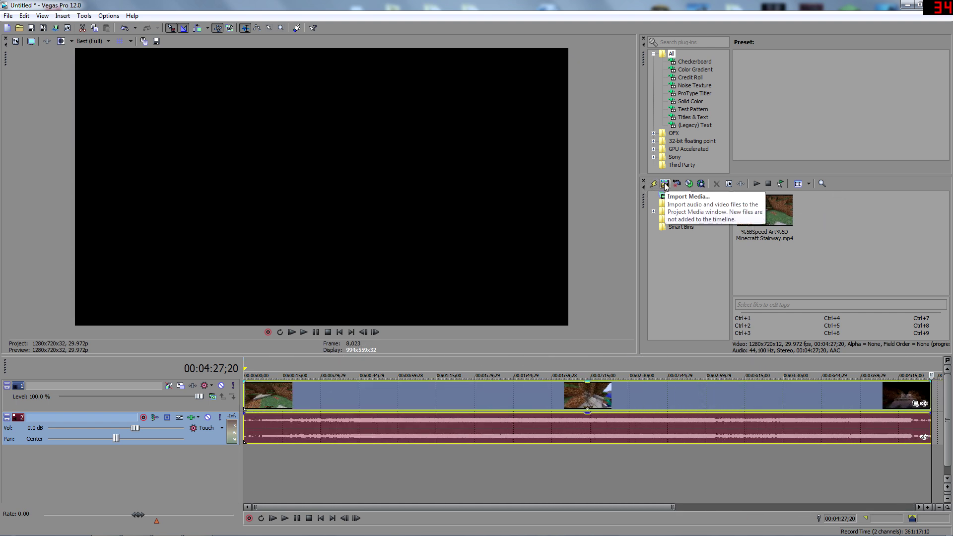
pyautogui.click(774, 211)
pyautogui.click(813, 220)
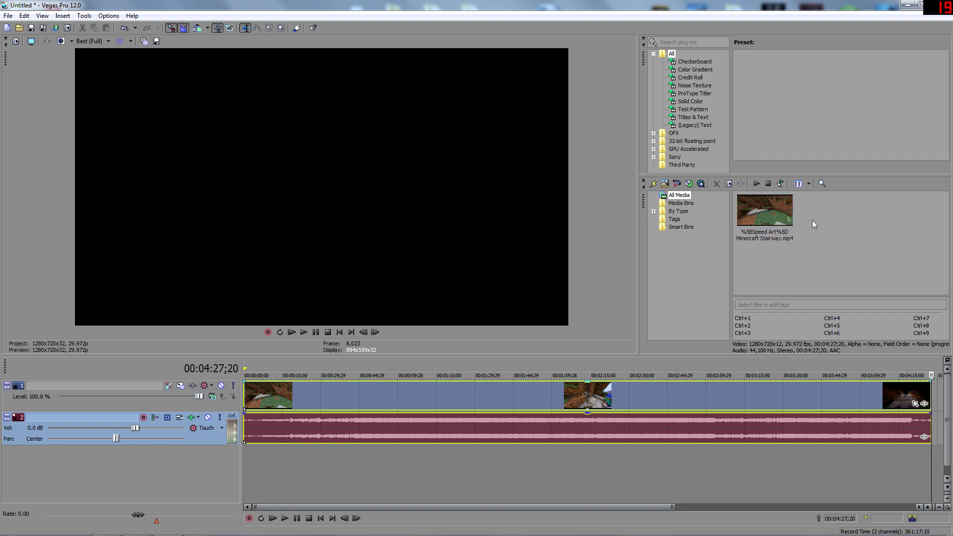
pyautogui.moveTo(768, 207); pyautogui.dragTo(298, 467)
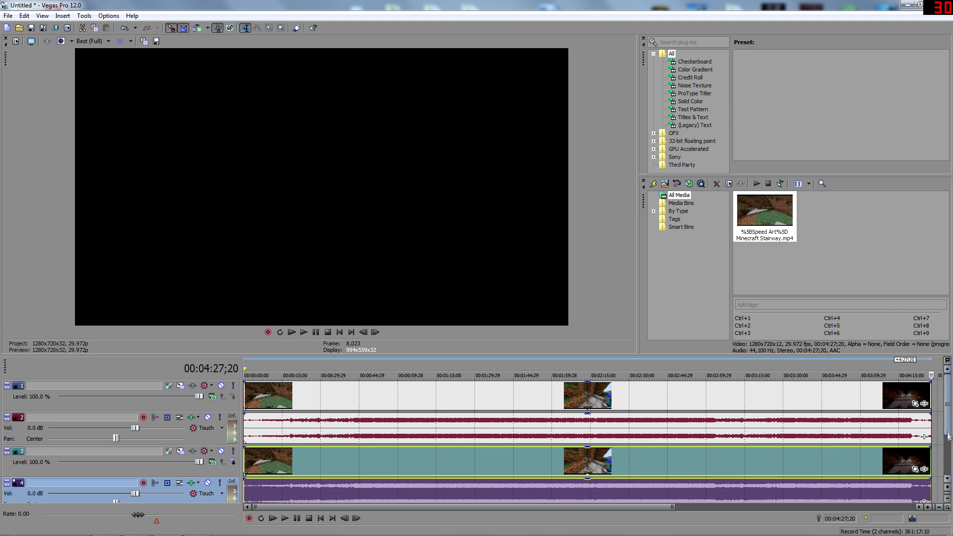
pyautogui.moveTo(948, 430); pyautogui.dragTo(949, 446)
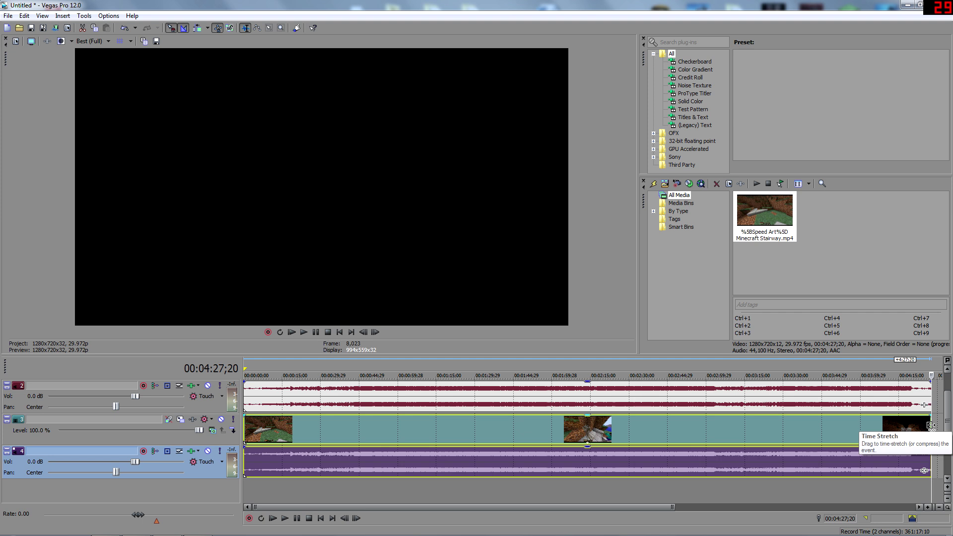
# Ctrl-drag the track 3 event's right edge, finally stretching it past the timeline's end
pyautogui.moveTo(932, 426); pyautogui.dragTo(415, 432)
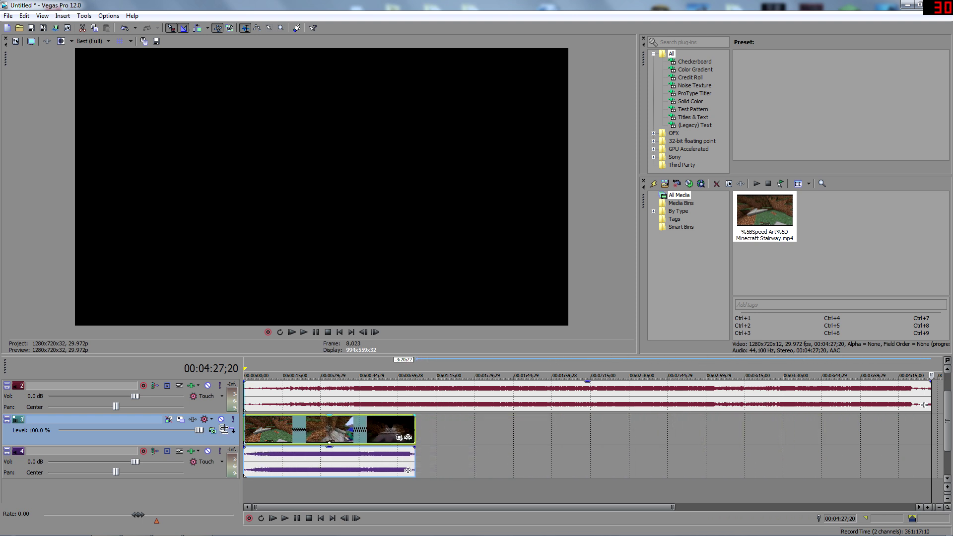
pyautogui.moveTo(415, 430); pyautogui.dragTo(930, 430)
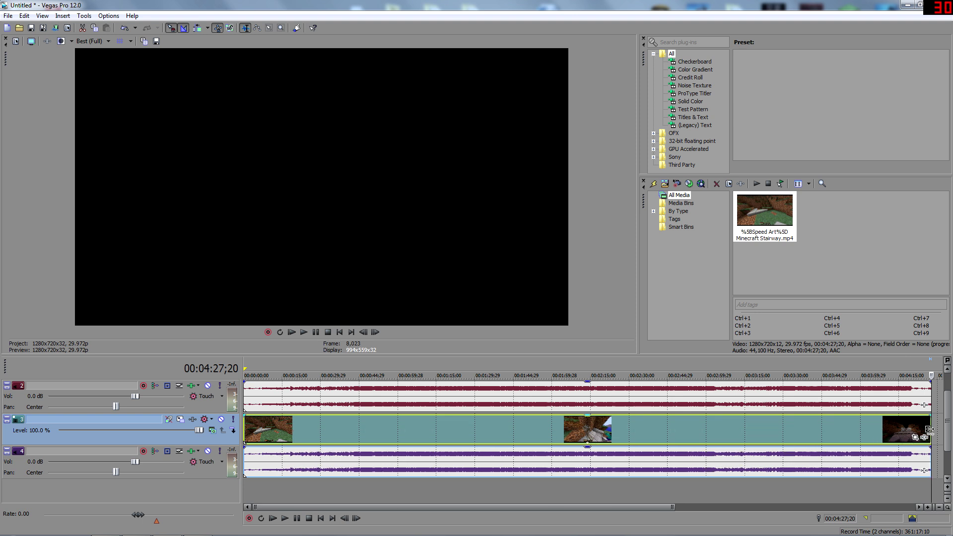
pyautogui.moveTo(930, 430); pyautogui.dragTo(257, 437)
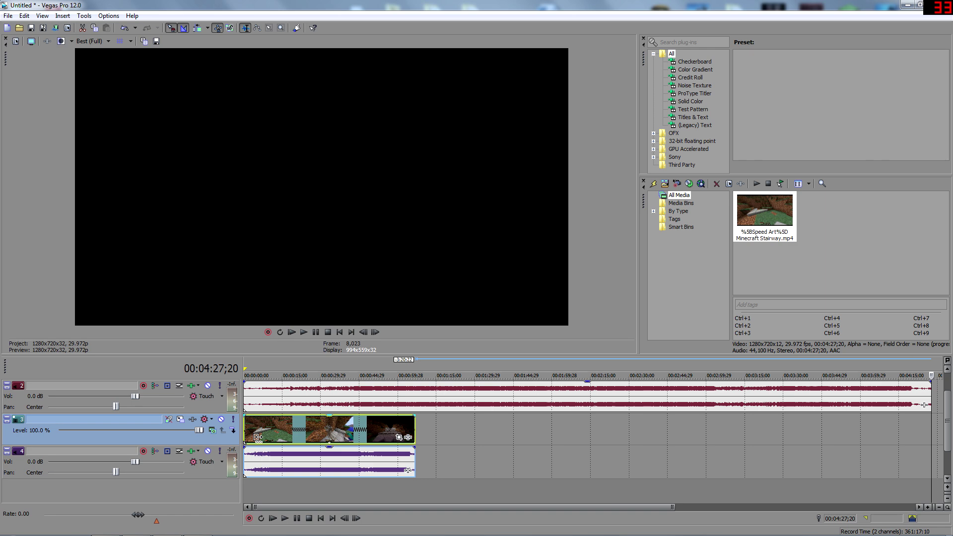
pyautogui.moveTo(258, 437); pyautogui.dragTo(950, 443)
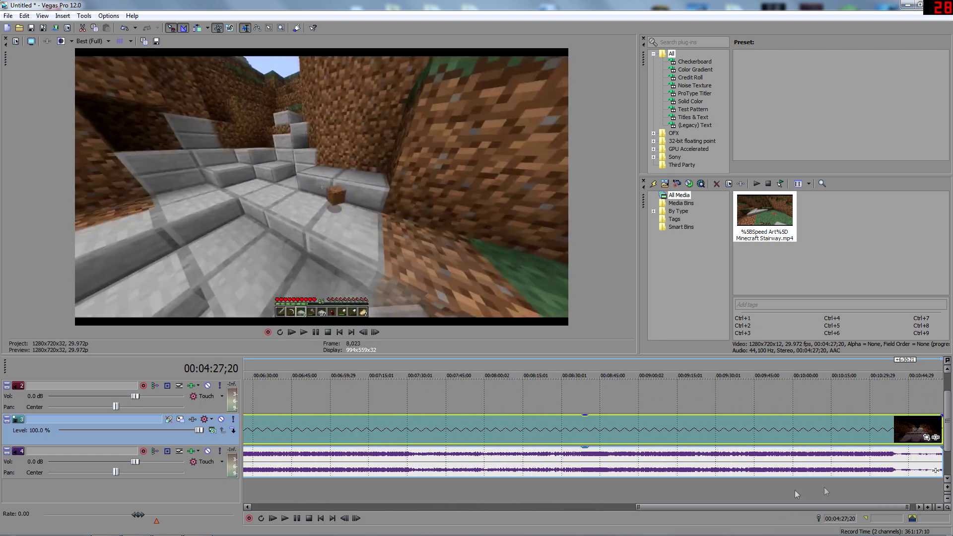
# Select the original clip on track 1 and delete its video and audio
pyautogui.moveTo(765, 507); pyautogui.dragTo(371, 508)
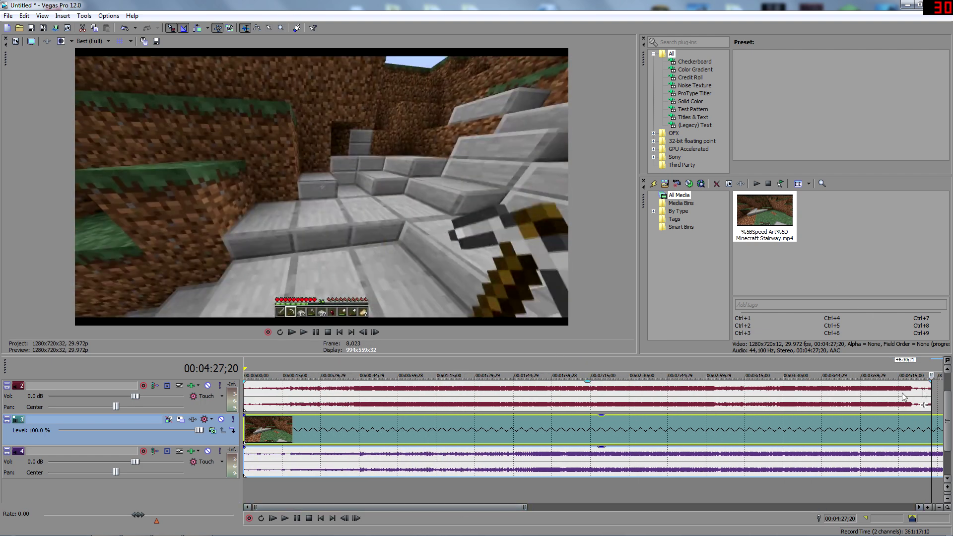
pyautogui.moveTo(937, 396); pyautogui.dragTo(297, 410)
pyautogui.scroll(3, 646, 421)
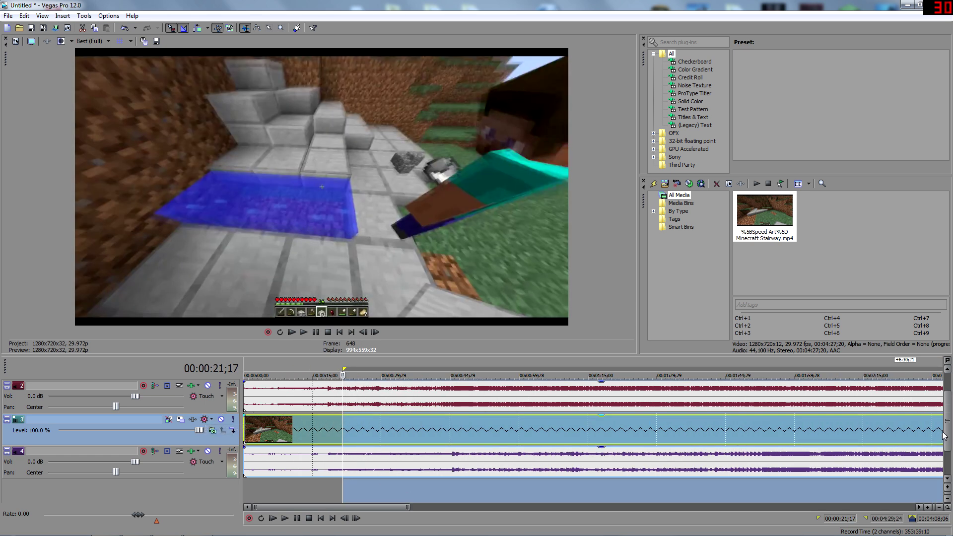
pyautogui.scroll(2, 947, 427)
pyautogui.click(306, 399)
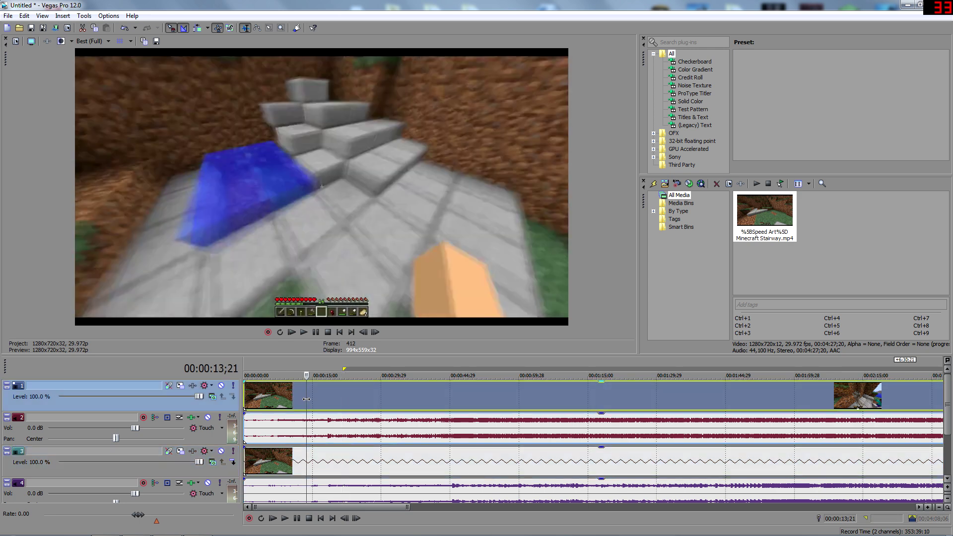
pyautogui.press('Delete')
# Move the stretched video up to track 1 and its audio onto track 2
pyautogui.moveTo(354, 462); pyautogui.dragTo(340, 397)
pyautogui.click(344, 487)
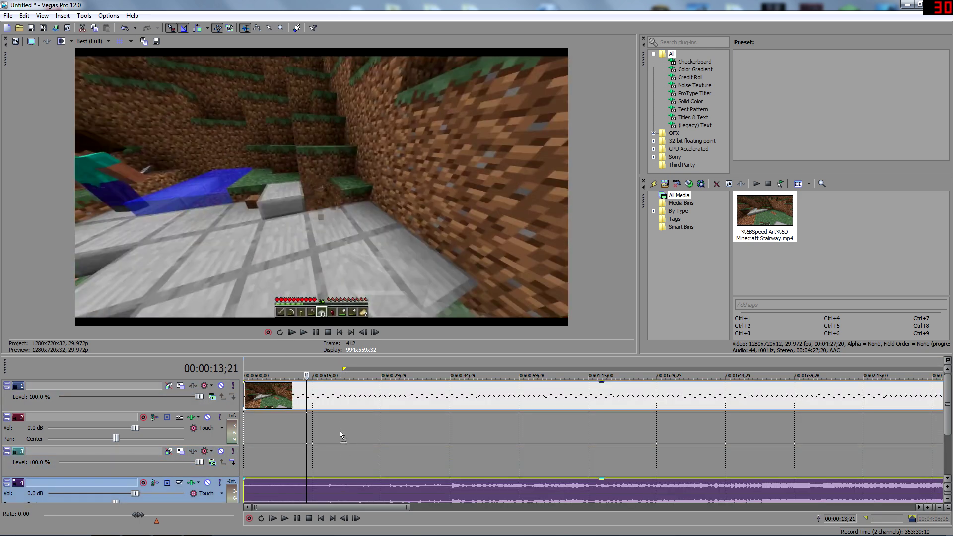
pyautogui.moveTo(340, 430); pyautogui.dragTo(339, 430)
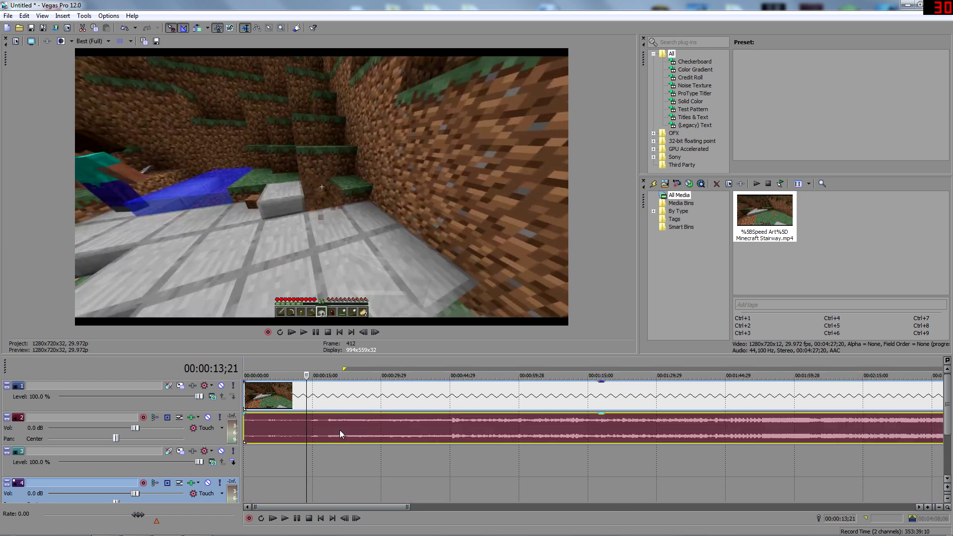
# Play the timeline from 00:00:00;00 to preview the slowed clip, then stop
pyautogui.click(248, 365)
pyautogui.click(245, 365)
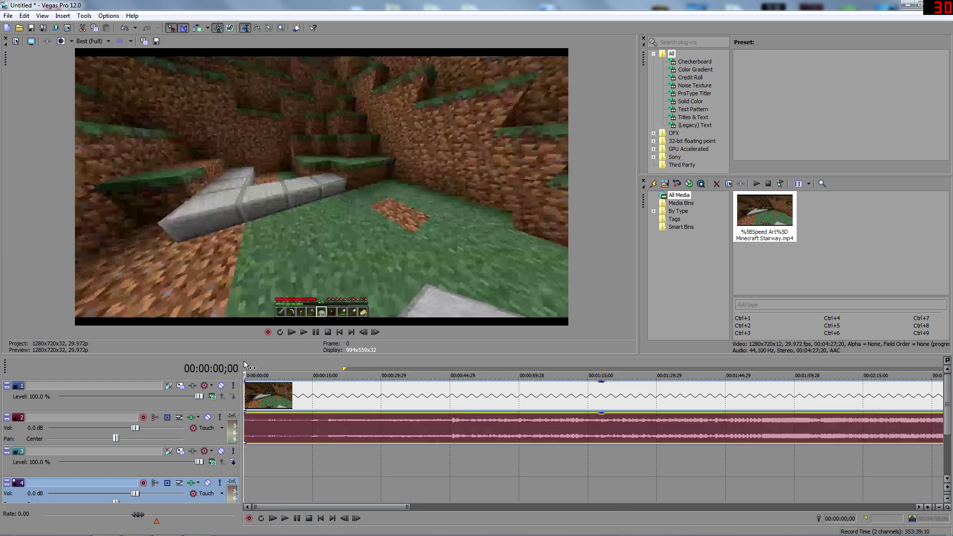
pyautogui.press('space')
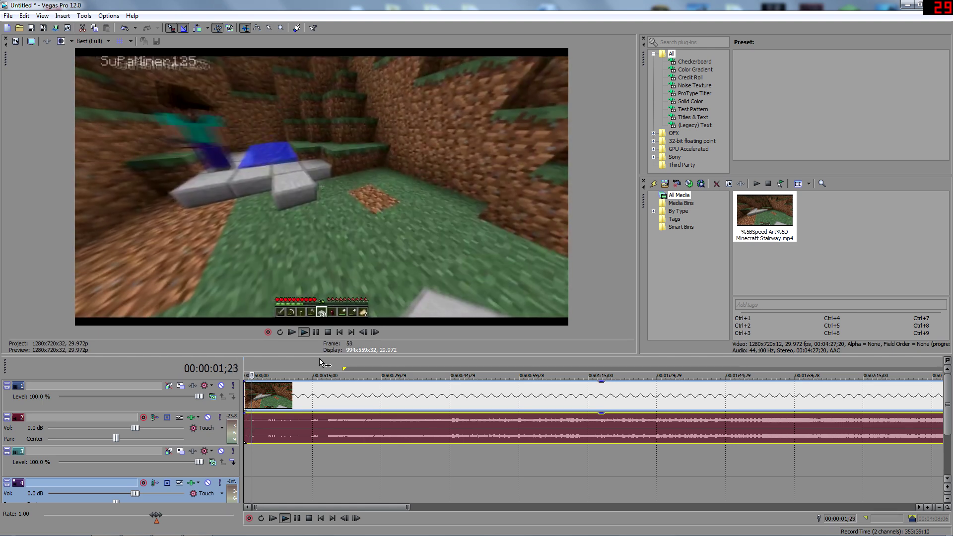
pyautogui.press('space')
pyautogui.moveTo(332, 507); pyautogui.dragTo(845, 509)
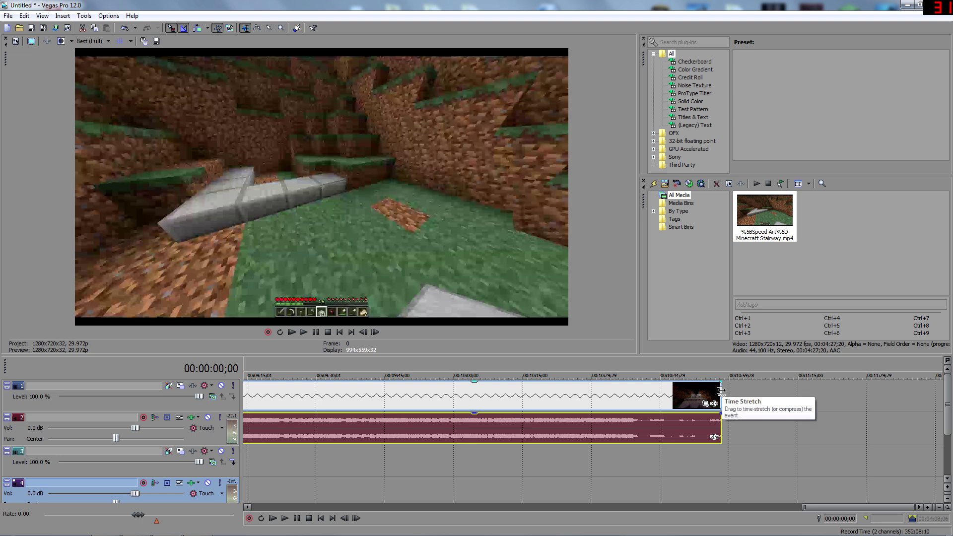
# Ctrl-drag the clip's end leftward to compress video and audio to about 00:01:00
pyautogui.moveTo(721, 391); pyautogui.dragTo(10, 383)
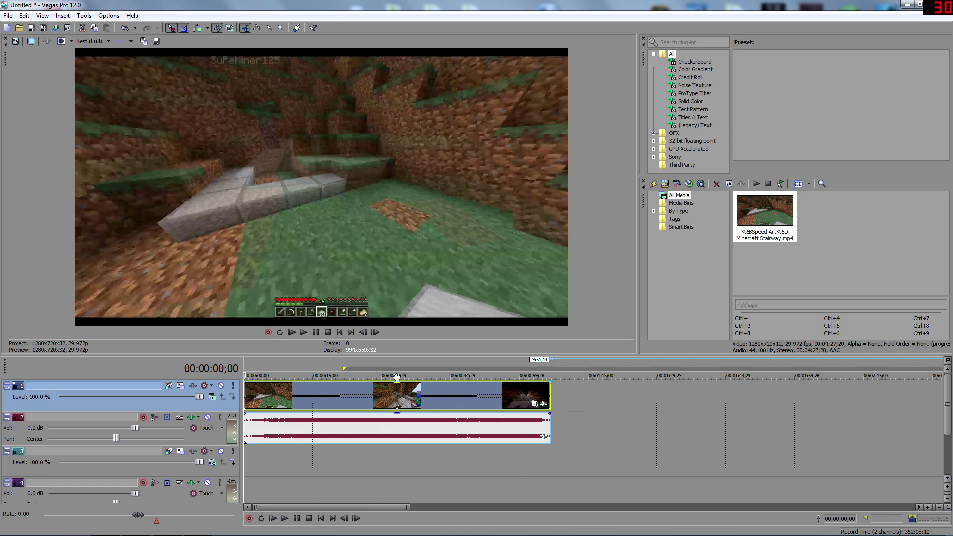
pyautogui.click(317, 333)
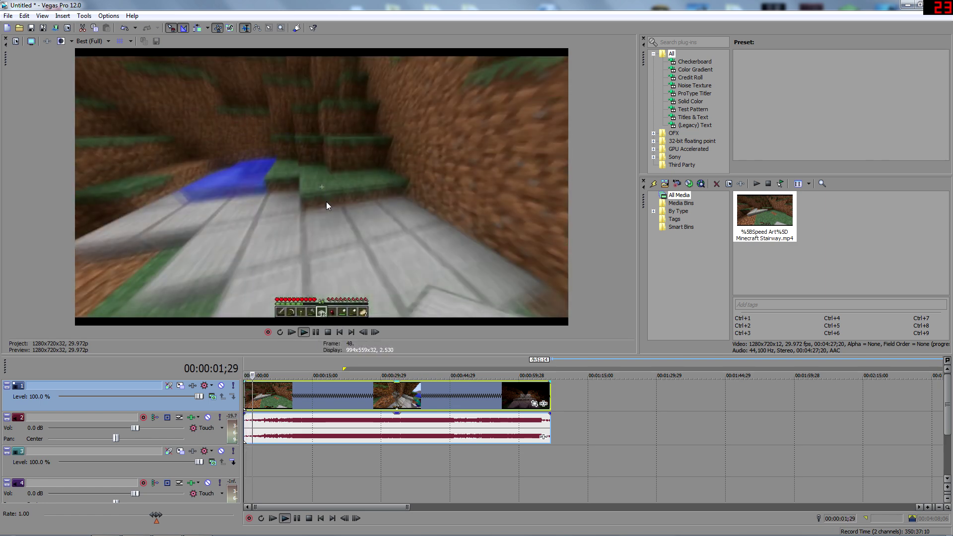
pyautogui.press('space')
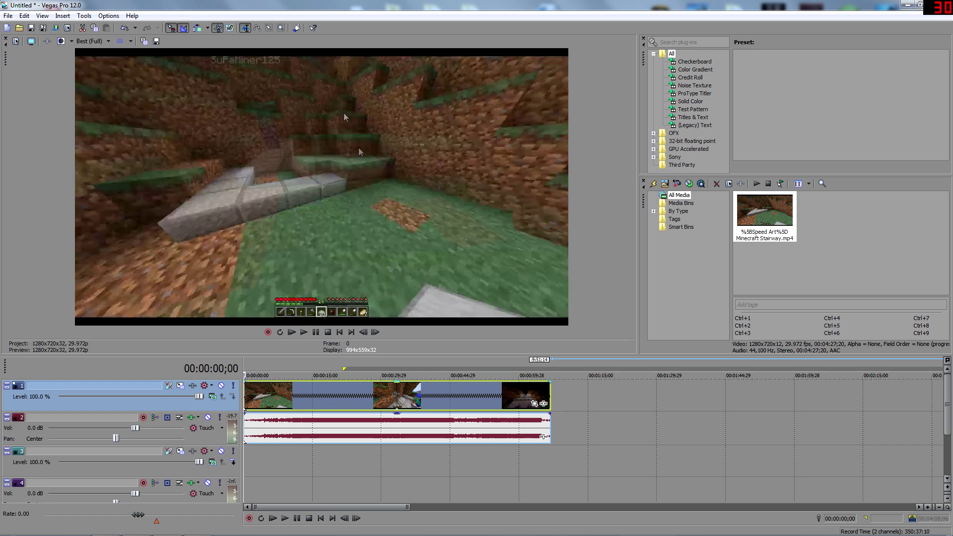
pyautogui.click(94, 41)
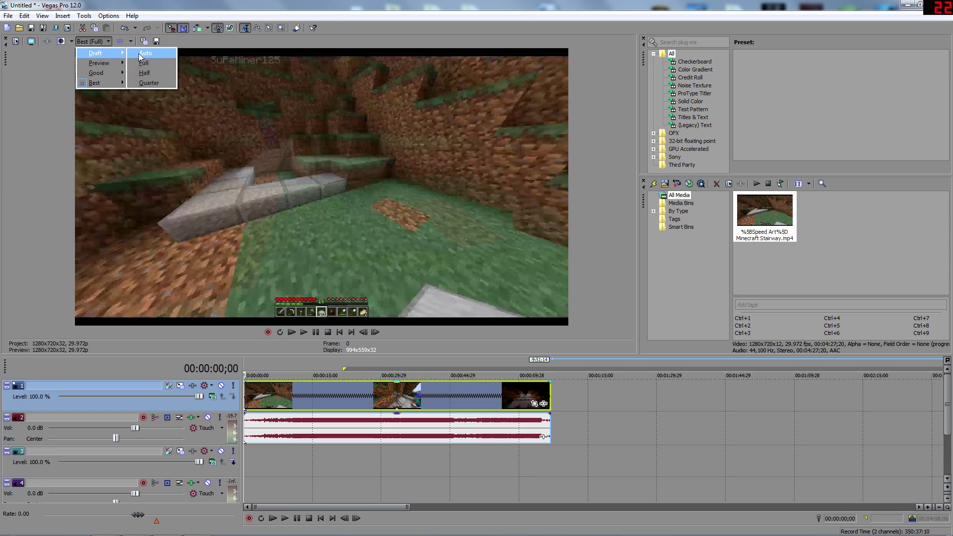
pyautogui.click(142, 53)
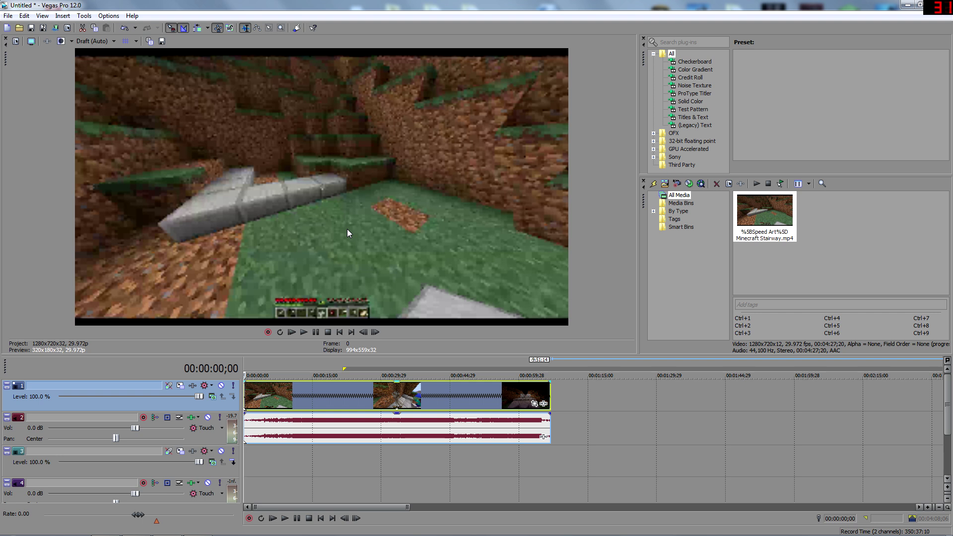
pyautogui.click(105, 43)
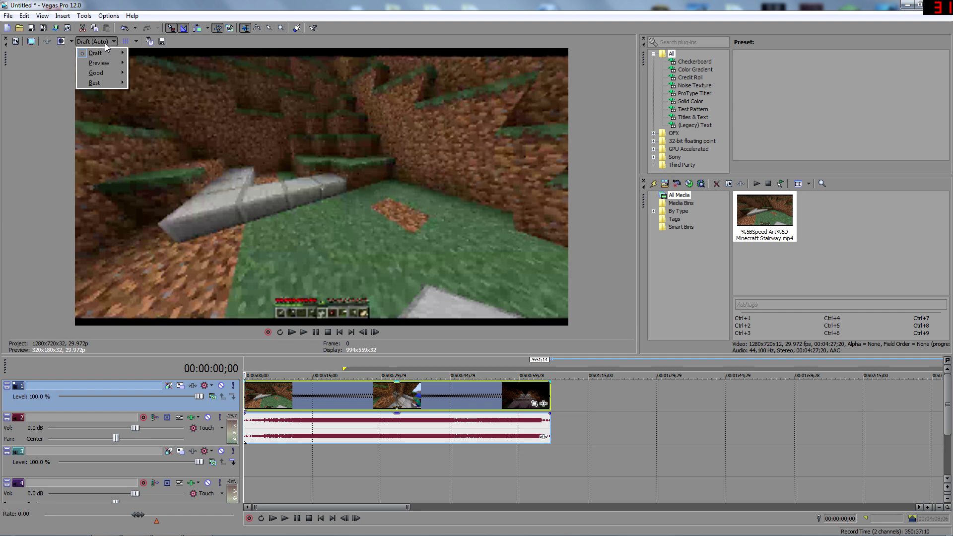
pyautogui.moveTo(105, 83)
pyautogui.click(144, 97)
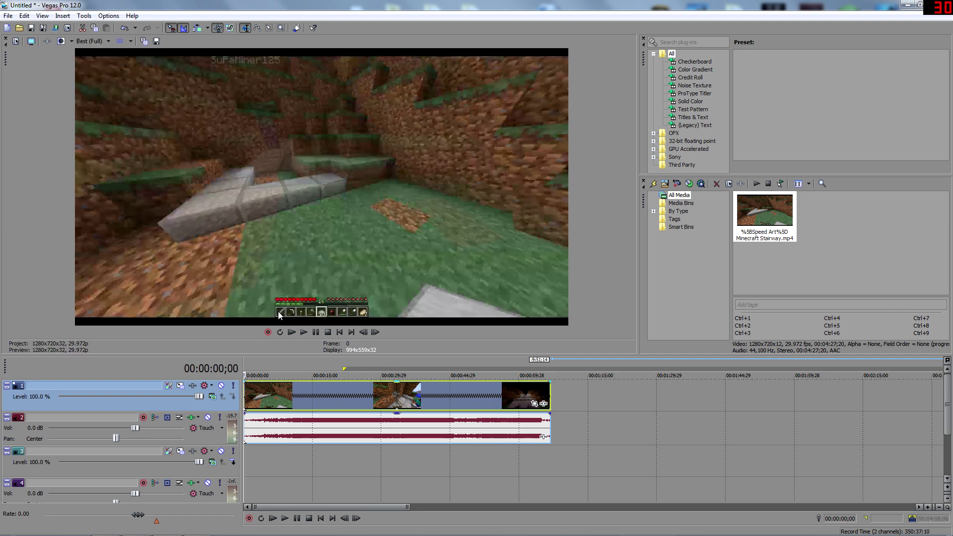
pyautogui.click(92, 42)
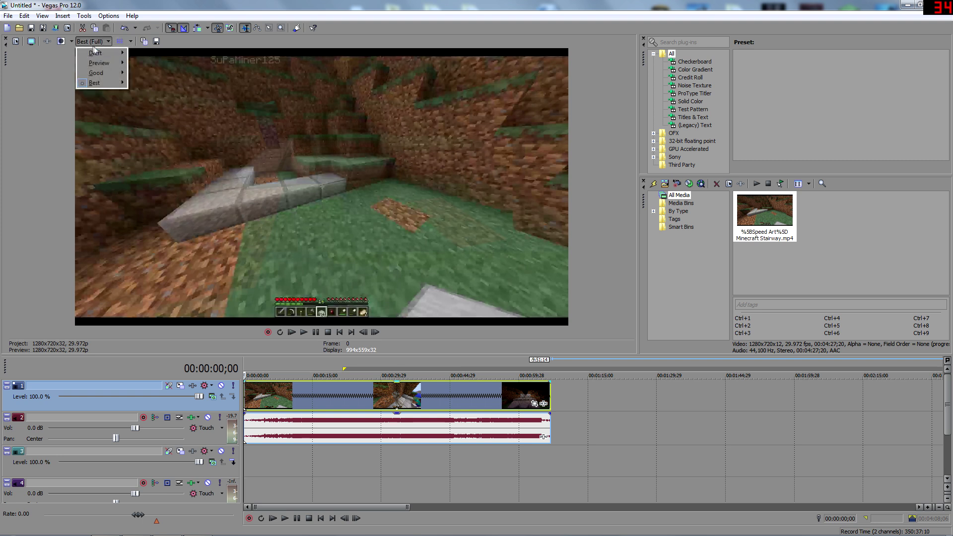
pyautogui.moveTo(103, 63)
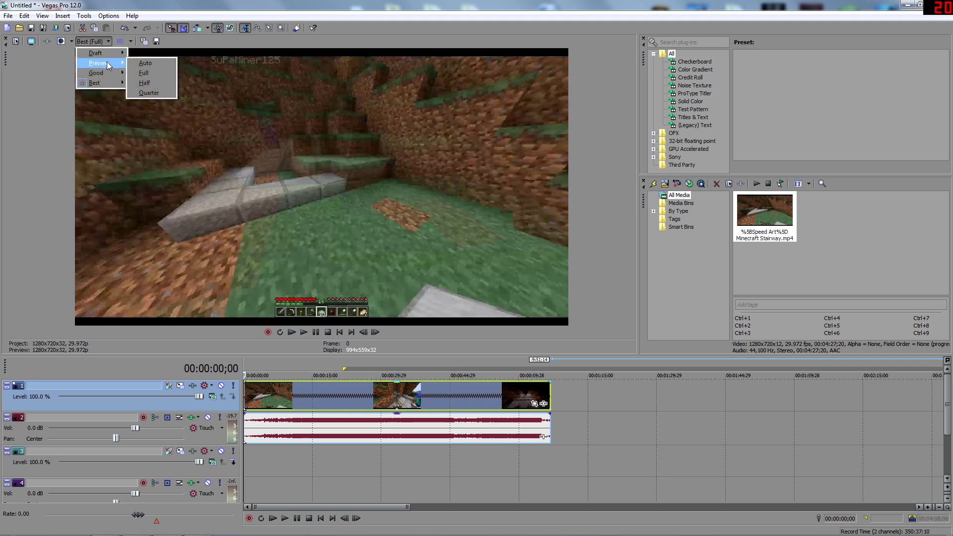
pyautogui.click(151, 64)
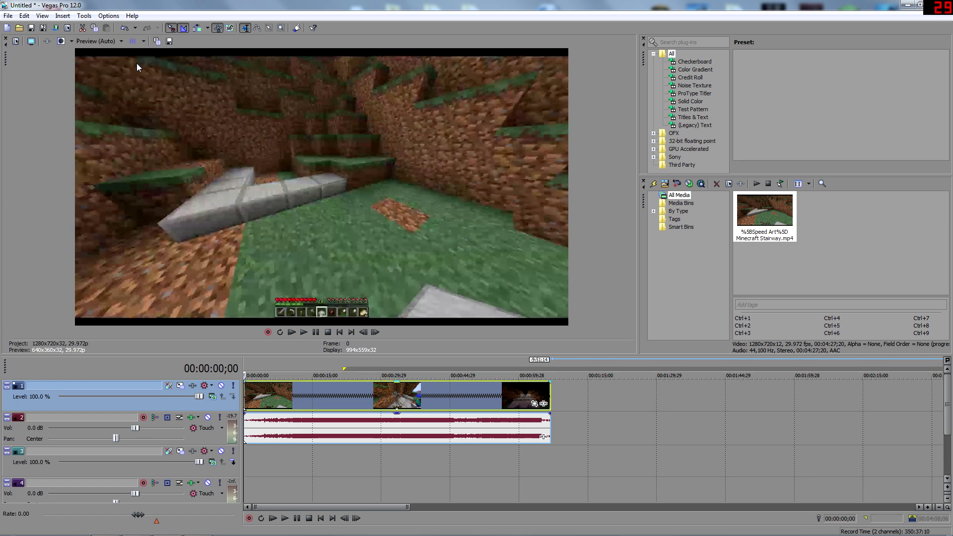
pyautogui.click(110, 45)
pyautogui.moveTo(102, 83)
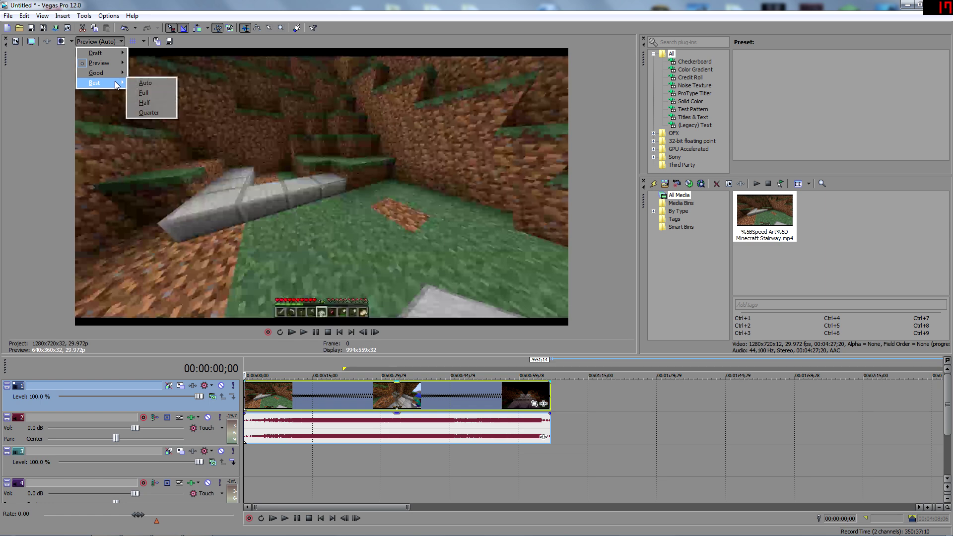
pyautogui.click(146, 92)
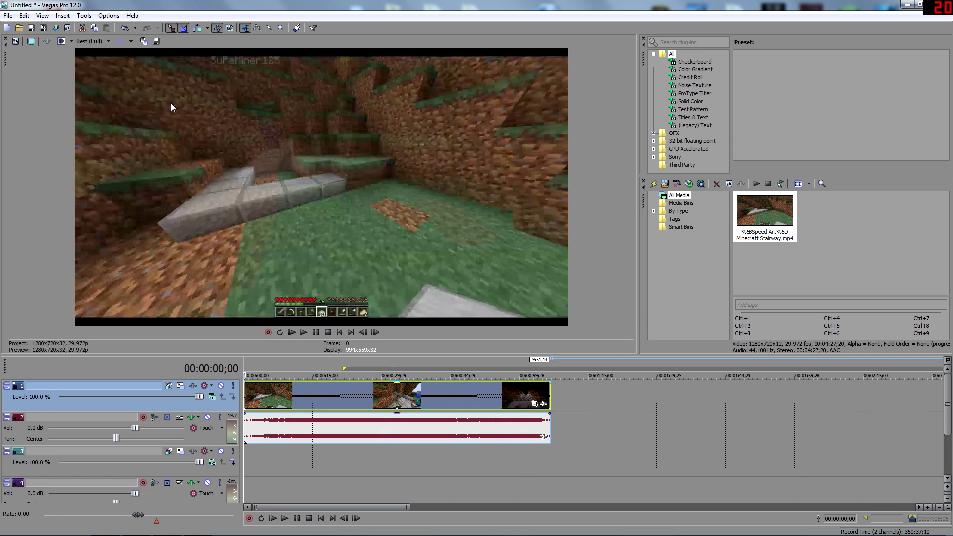
# Stretch the selected video and audio events out to end around 00:04:15
pyautogui.press('space')
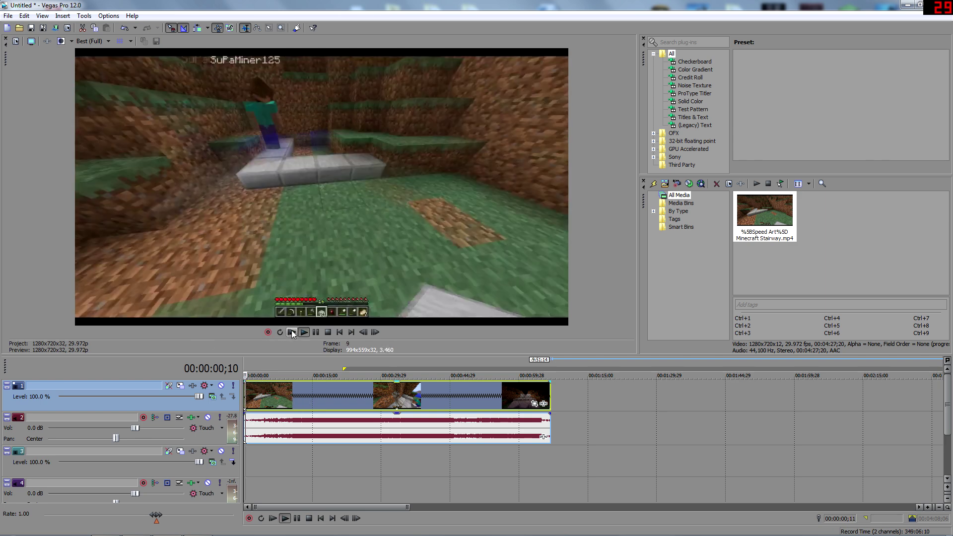
pyautogui.click(551, 394)
pyautogui.moveTo(551, 393); pyautogui.dragTo(893, 402)
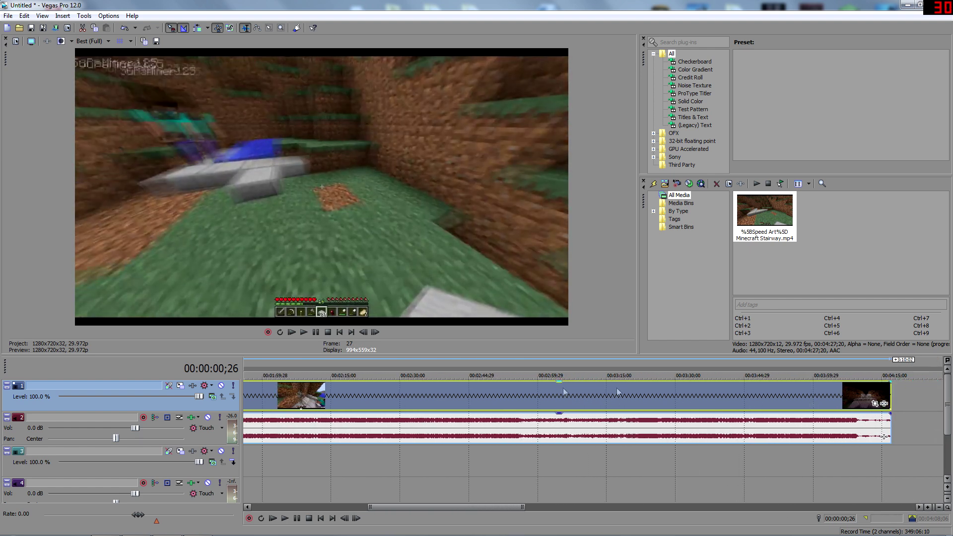
# Play the project from the start and stop at about six seconds
pyautogui.click(304, 332)
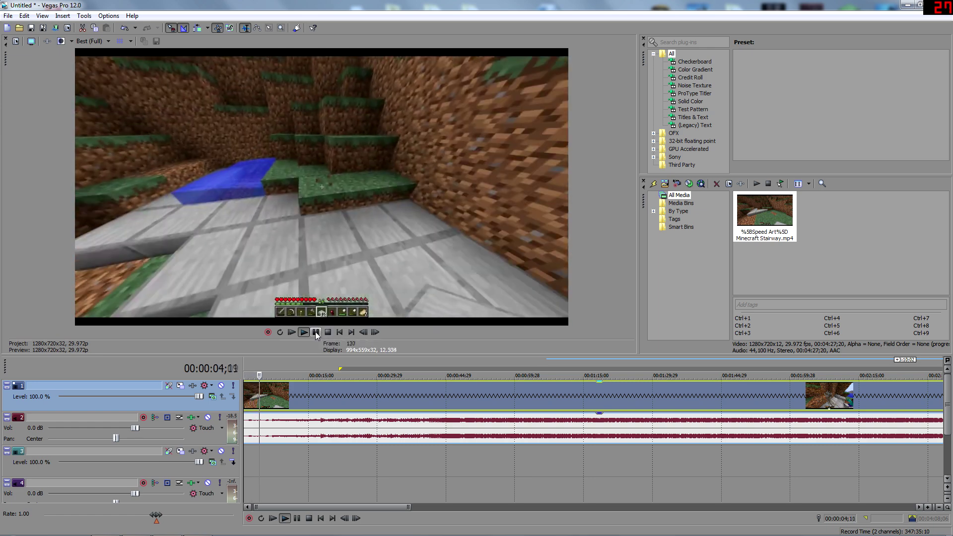
pyautogui.click(315, 332)
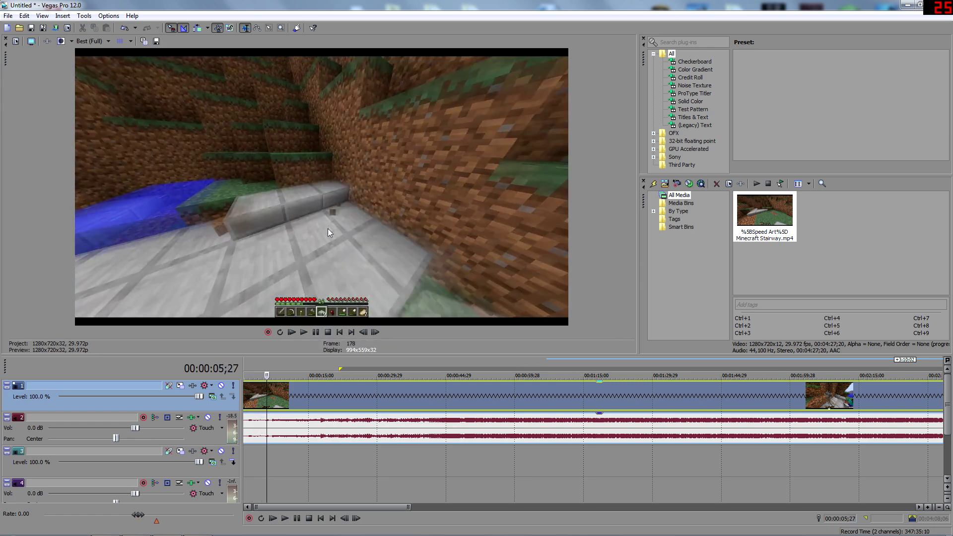
pyautogui.hscroll(-1, 318, 488)
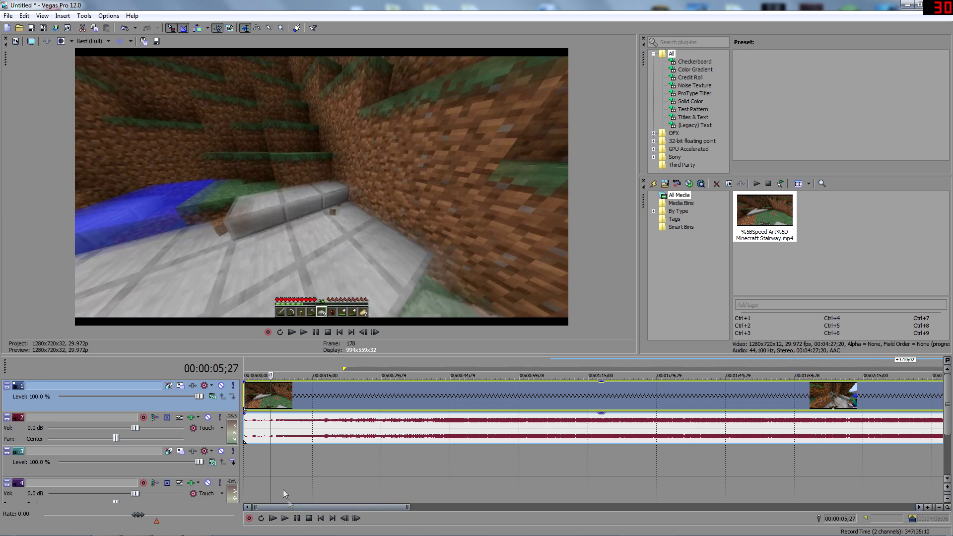